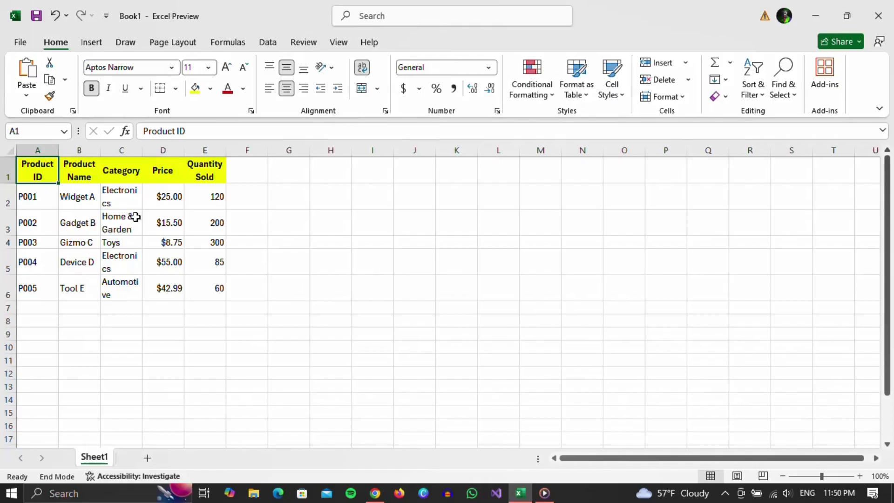
# From an empty cell beside the table, browse the Insert ribbon's ready-made equation templates.
pyautogui.click(291, 223)
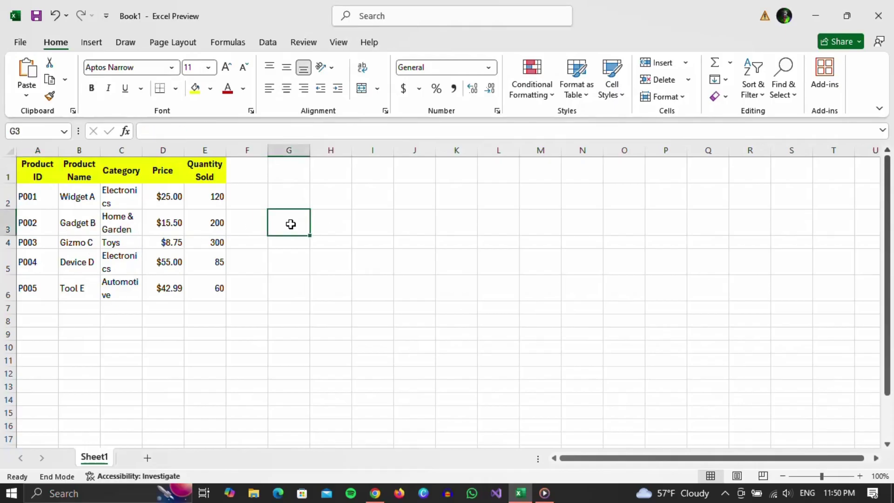
pyautogui.click(92, 53)
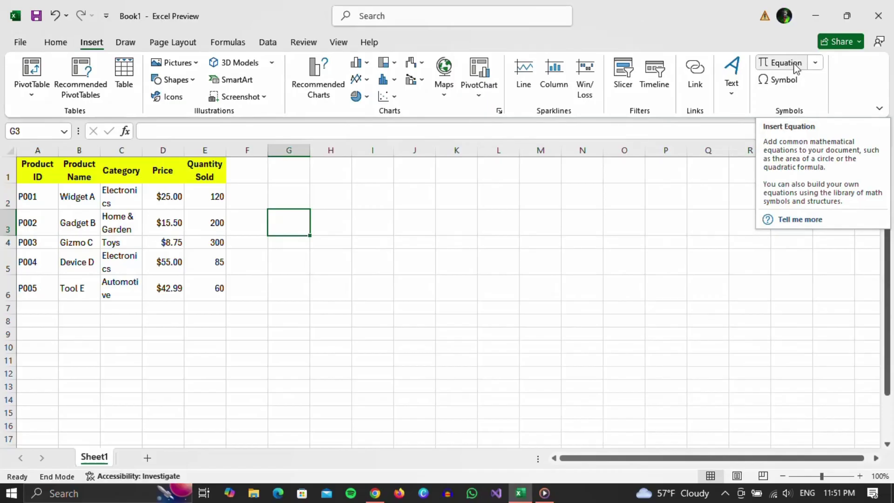
pyautogui.click(815, 64)
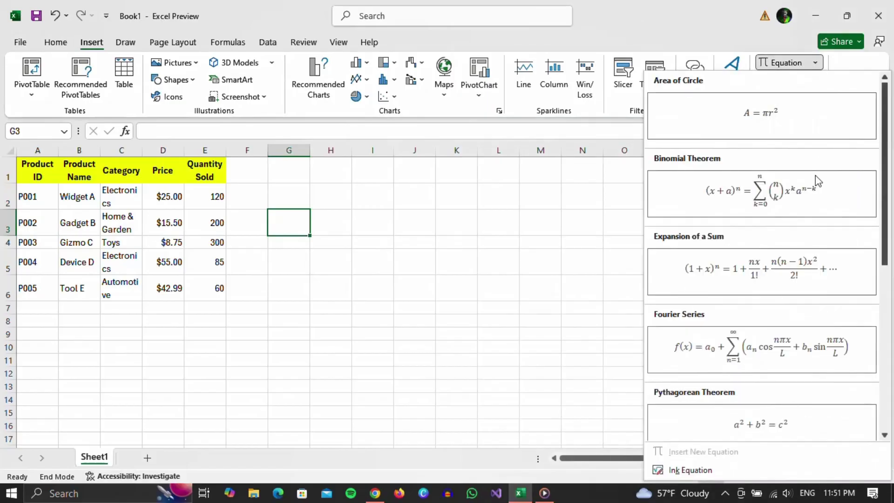
pyautogui.scroll(-5, 817, 181)
# Insert a new blank equation and fill it with the symbols =, ×, ! and ∪.
pyautogui.click(819, 187)
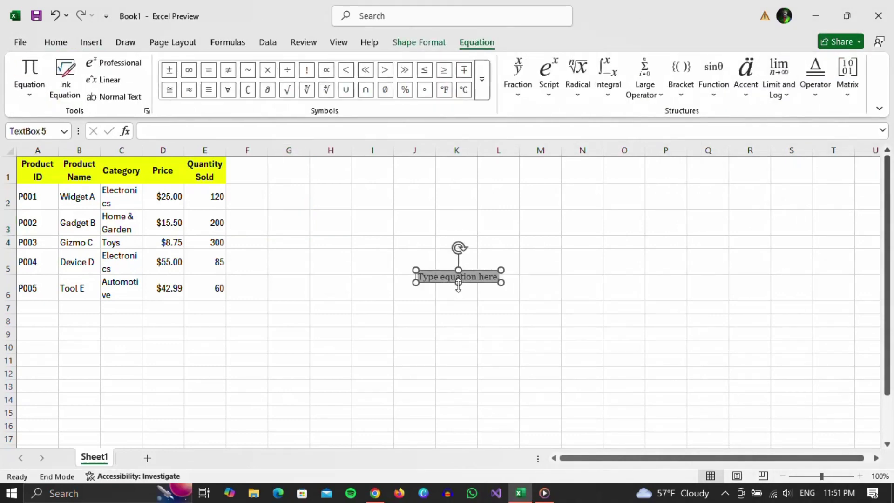
pyautogui.click(208, 70)
pyautogui.click(268, 70)
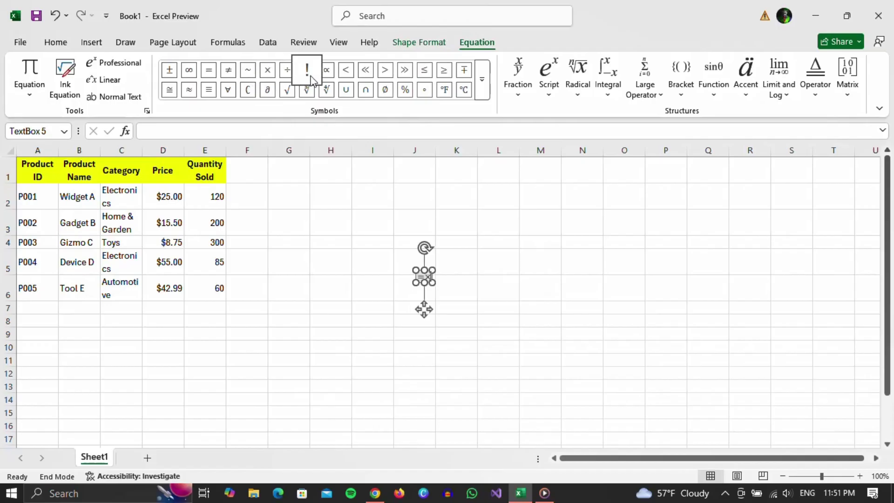
pyautogui.click(306, 70)
pyautogui.click(345, 89)
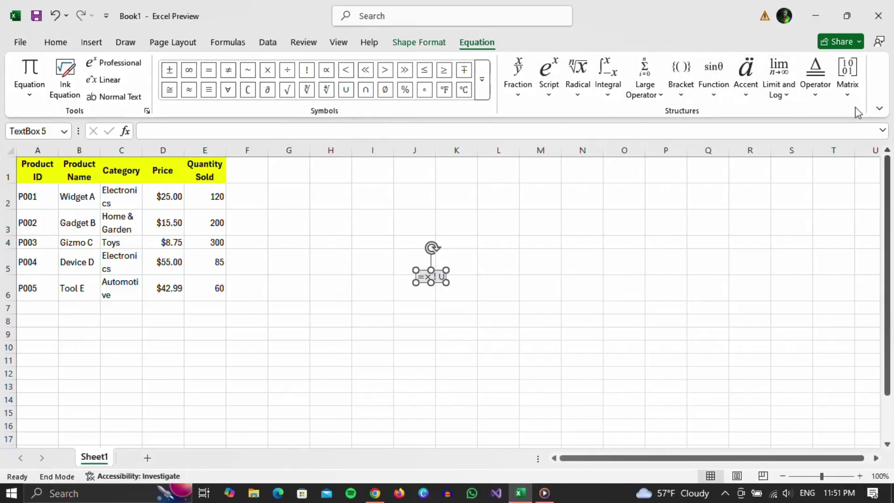
# Deselect the =×!∪ equation by selecting an empty worksheet cell.
pyautogui.click(503, 253)
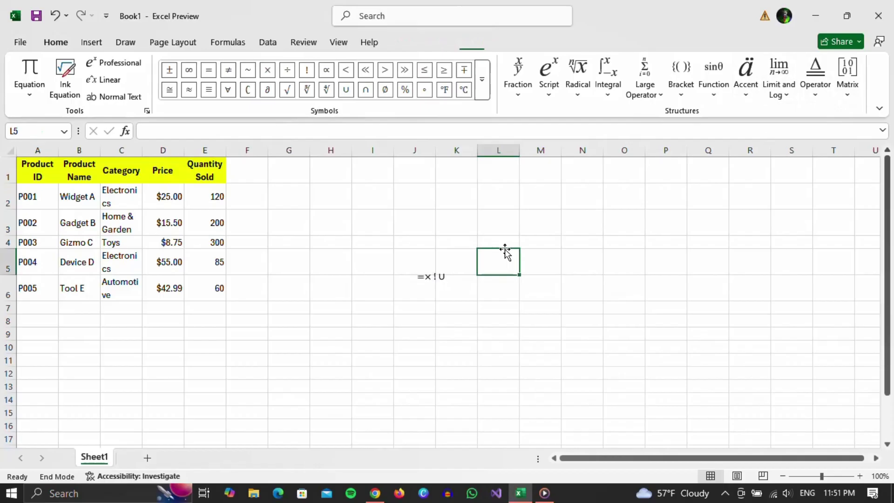